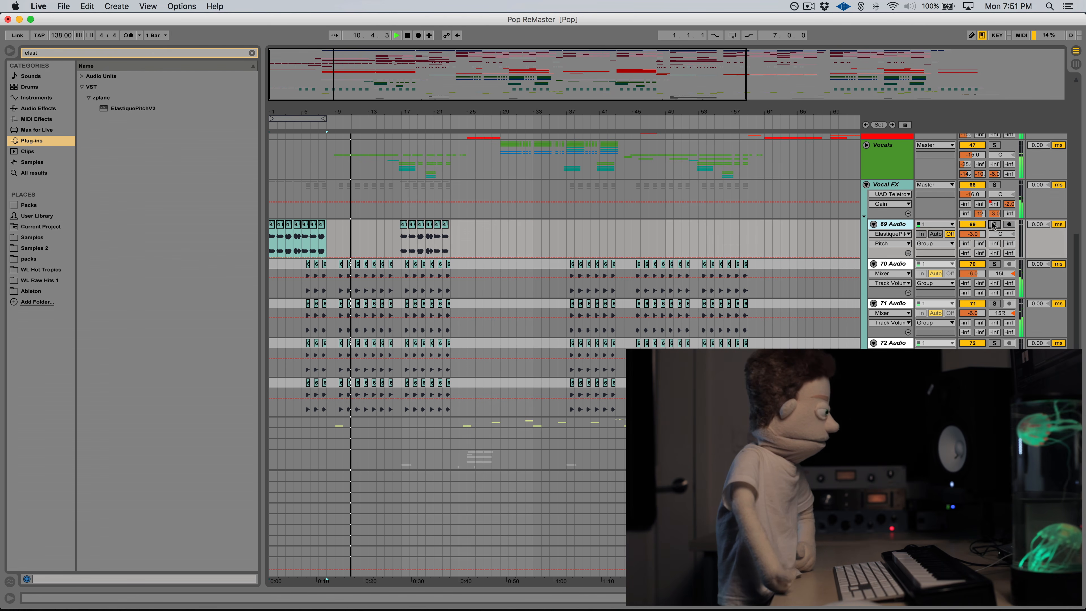
# Solo the 69 Audio track and turn on looping for the first seven bars of the arrangement
pyautogui.click(994, 224)
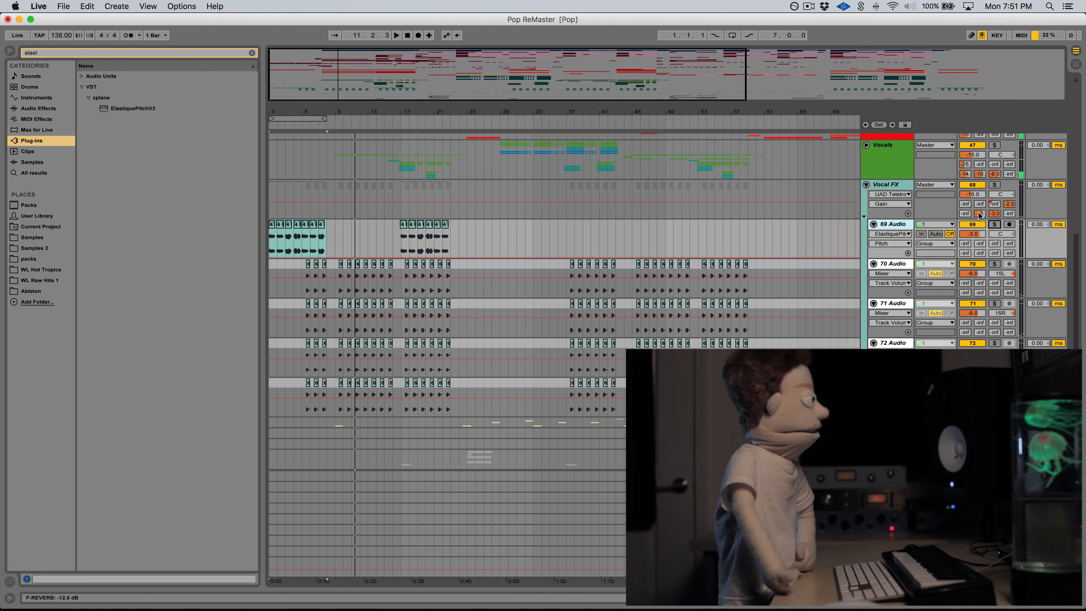
pyautogui.press('space')
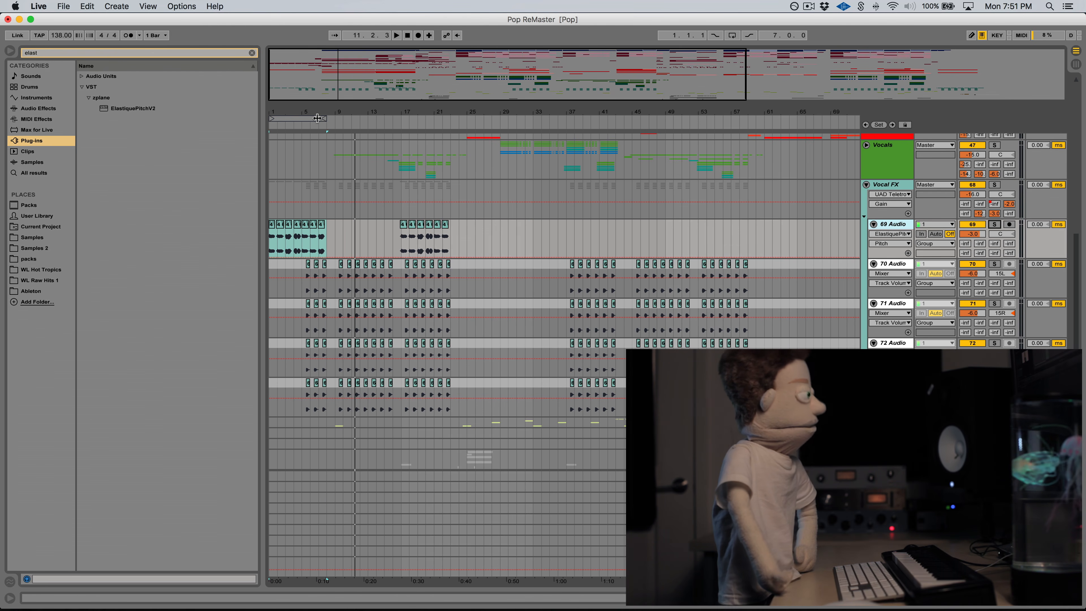
pyautogui.click(317, 118)
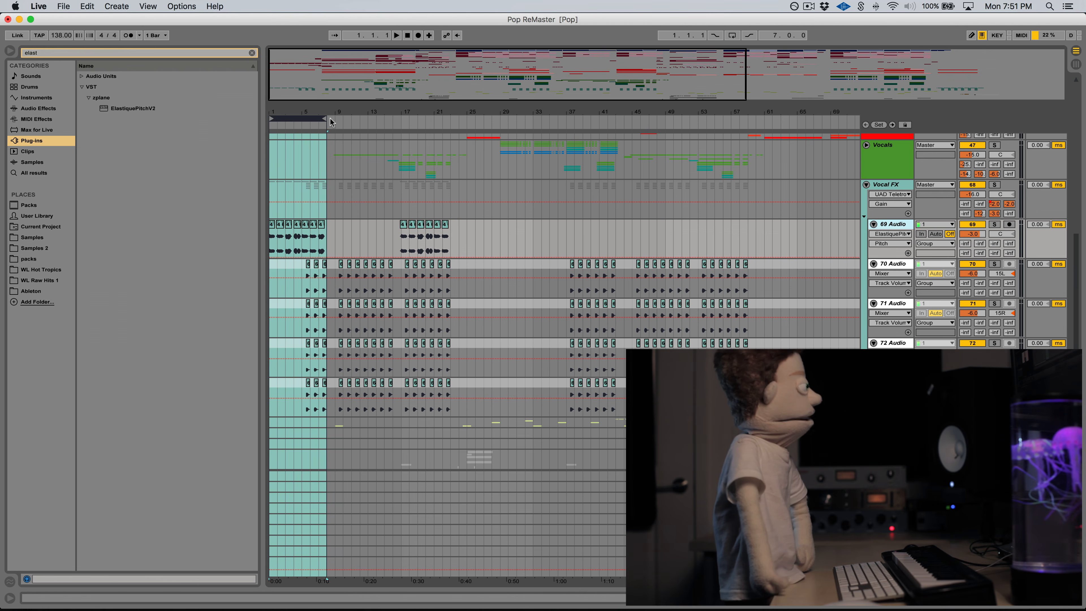
pyautogui.moveTo(325, 118); pyautogui.dragTo(325, 119)
pyautogui.click(732, 35)
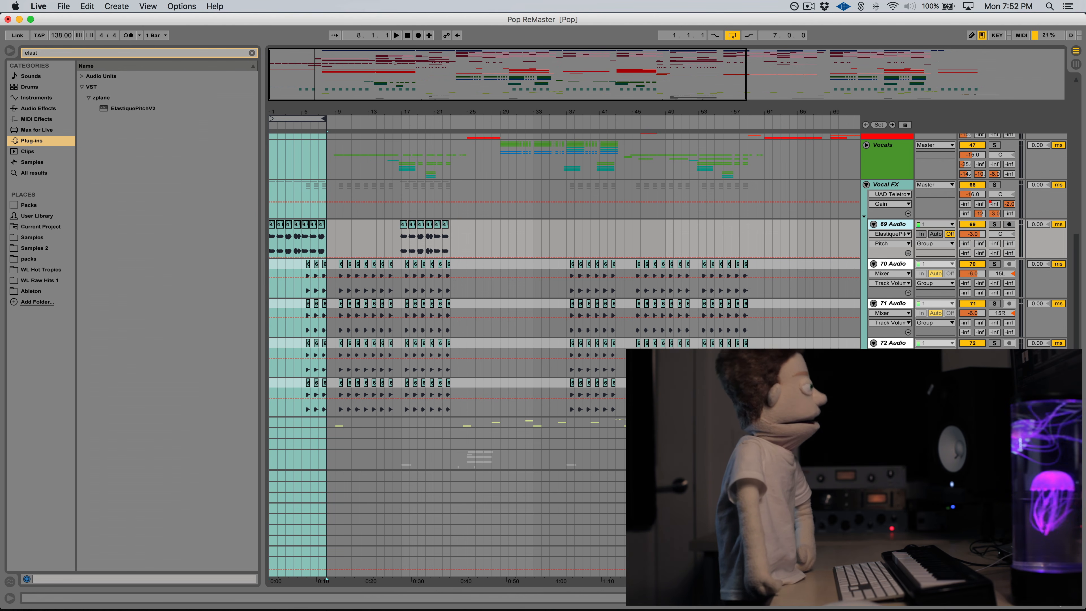
# Show the devices on 69 Audio and compare the looped vocal with ElastiquePitch bypassed and enabled
pyautogui.click(10, 597)
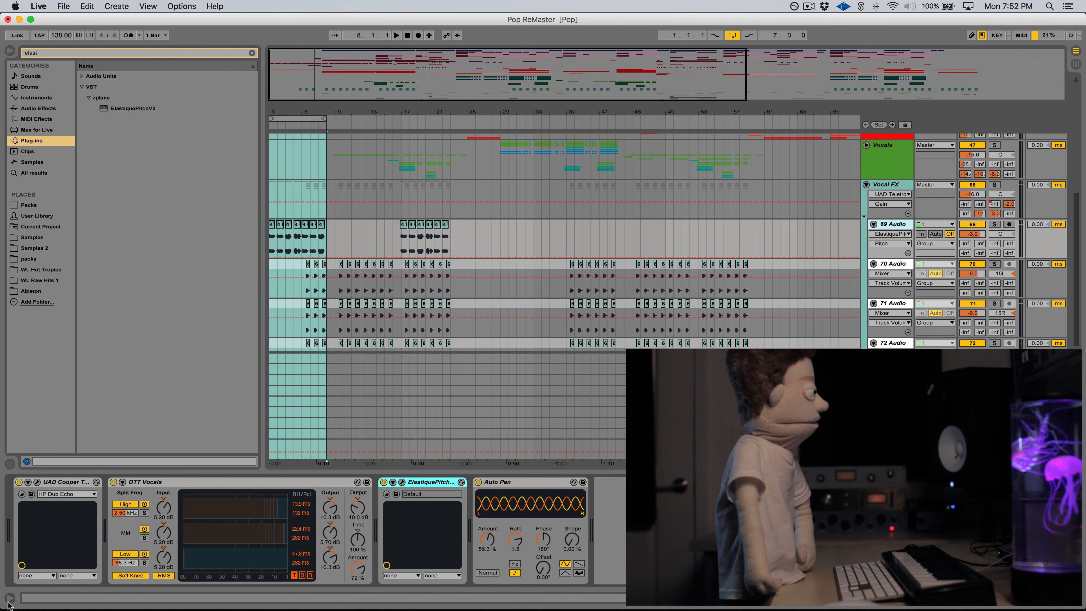
pyautogui.click(384, 483)
pyautogui.press('space')
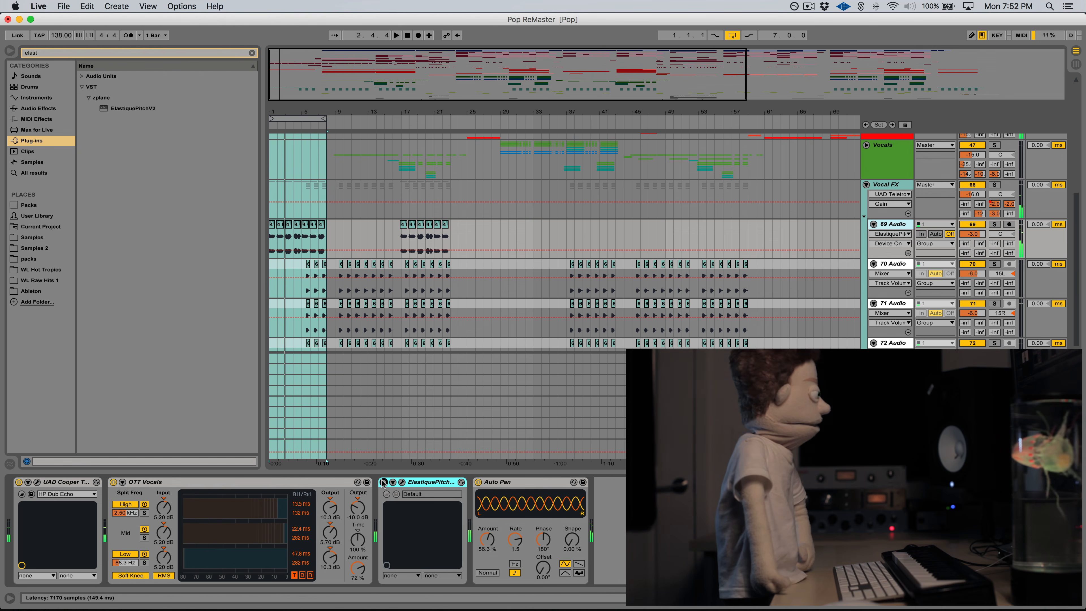
pyautogui.click(383, 482)
pyautogui.press('space')
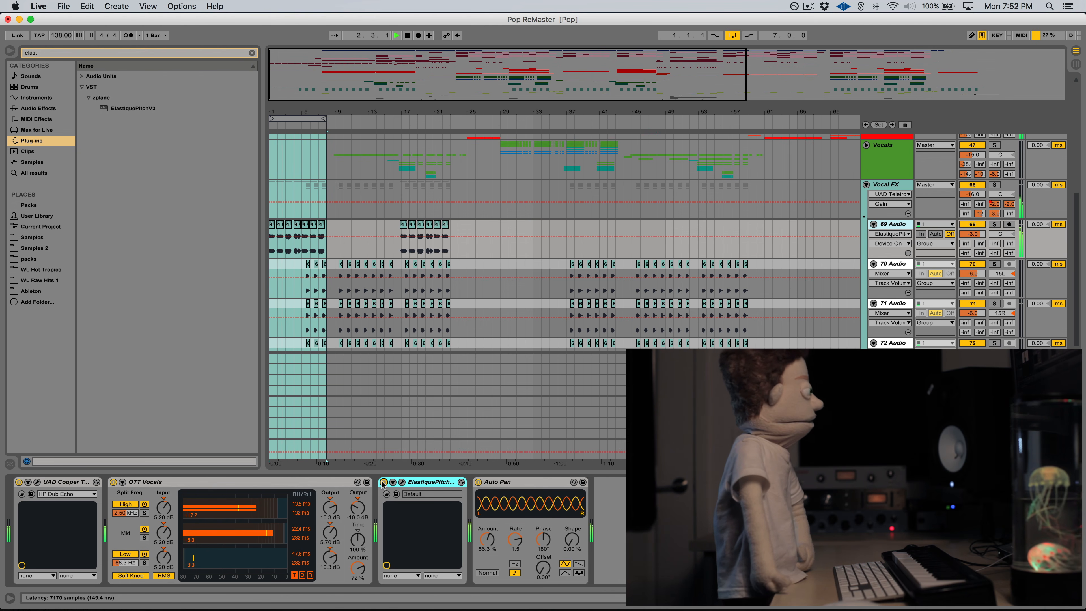
pyautogui.press('space')
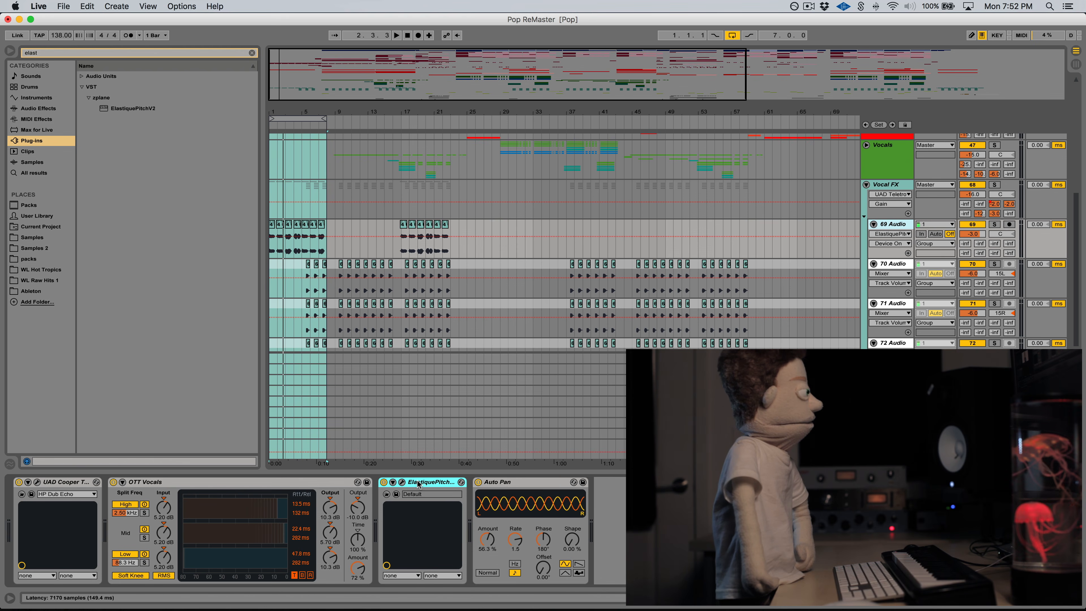
# Replace the existing ElastiquePitch with a fresh ElastiquePitchV2 before Auto Pan, and unlink its pitch and timbre
pyautogui.press('Delete')
pyautogui.moveTo(105, 109); pyautogui.dragTo(373, 544)
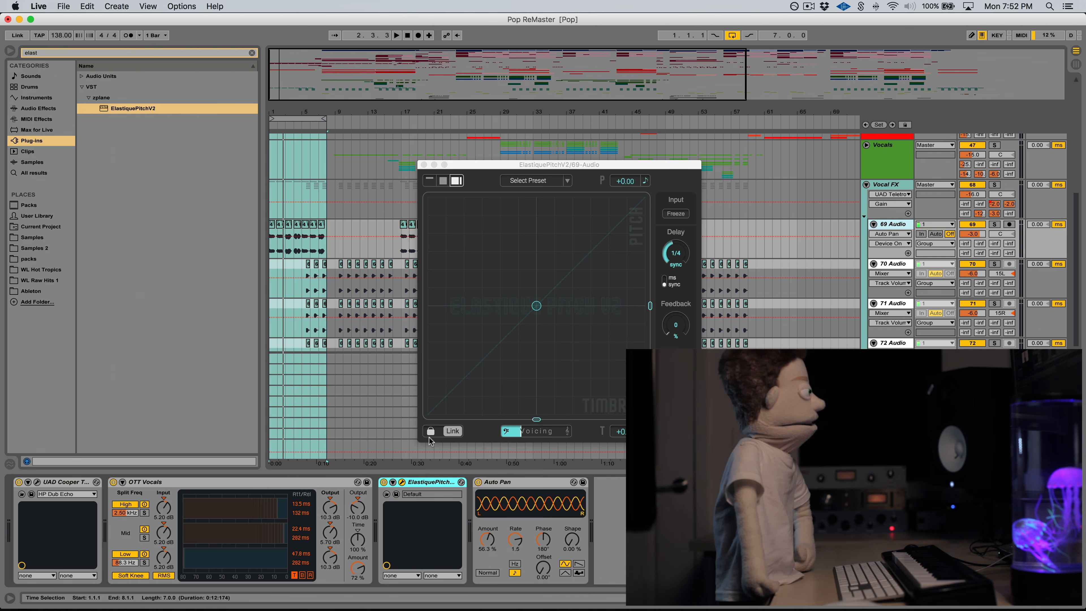
pyautogui.click(431, 432)
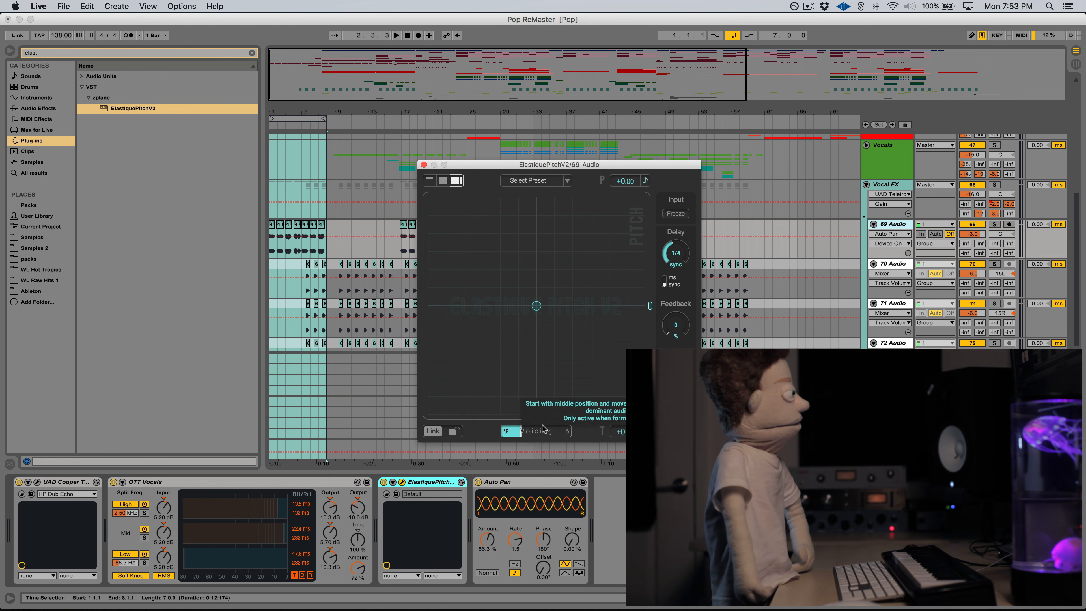
pyautogui.click(454, 430)
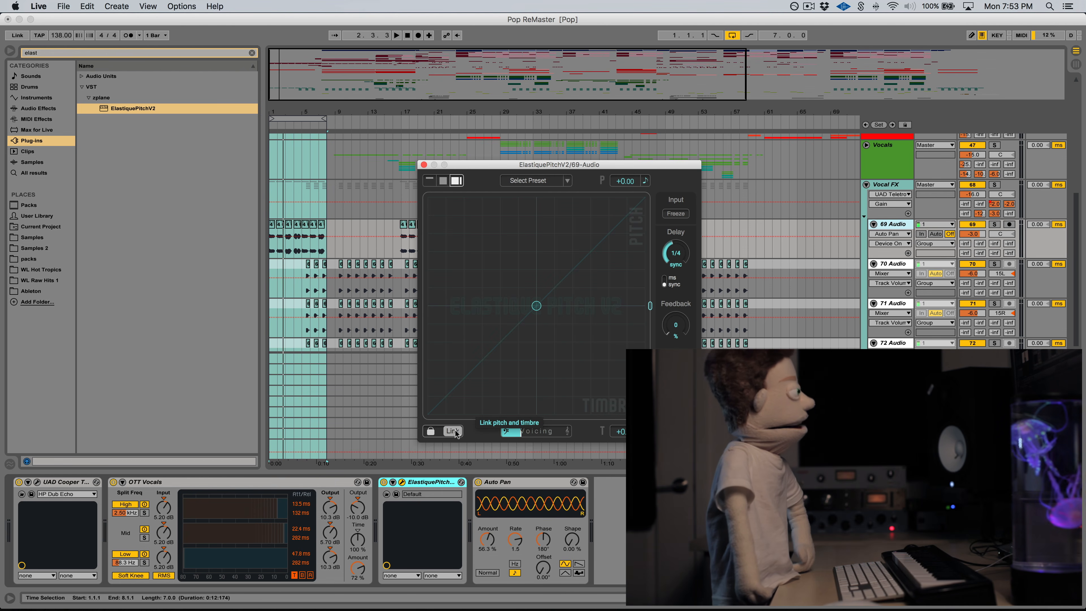
pyautogui.click(430, 432)
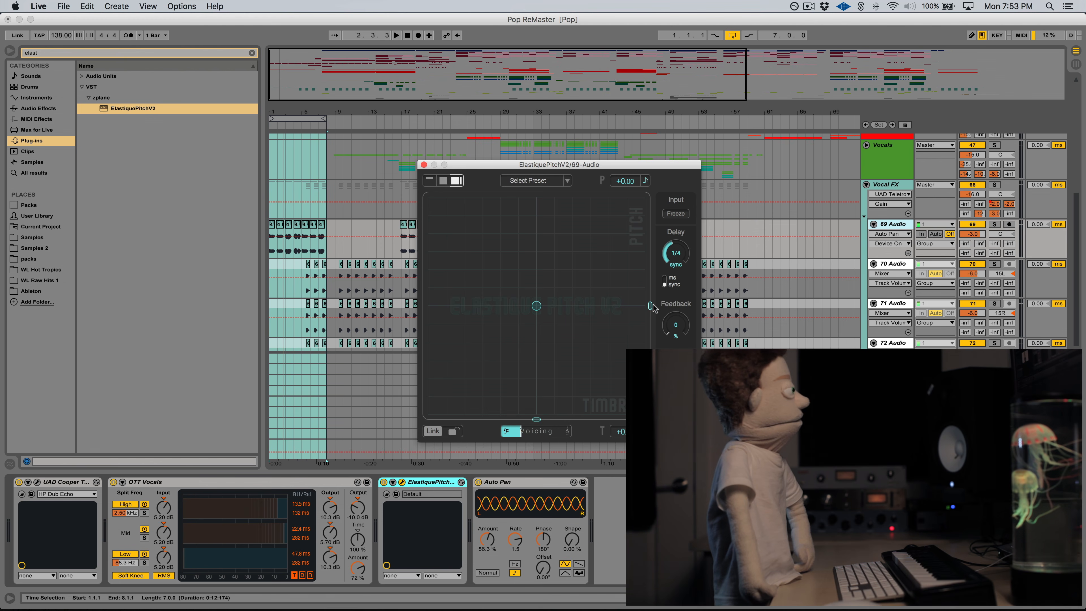
# Lower ElastiquePitchV2's pitch to -12.00 and bring its timbre down through about -6 to -12, auditioning the loop
pyautogui.moveTo(651, 305); pyautogui.dragTo(652, 396)
pyautogui.press('space')
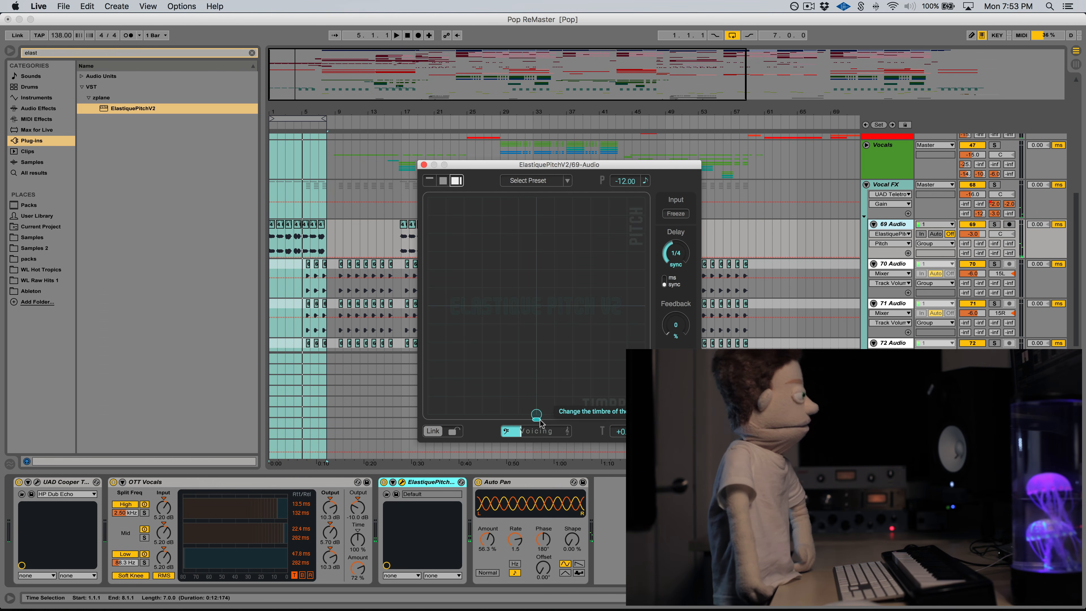
pyautogui.moveTo(537, 420); pyautogui.dragTo(478, 466)
pyautogui.press('space')
pyautogui.press('space')
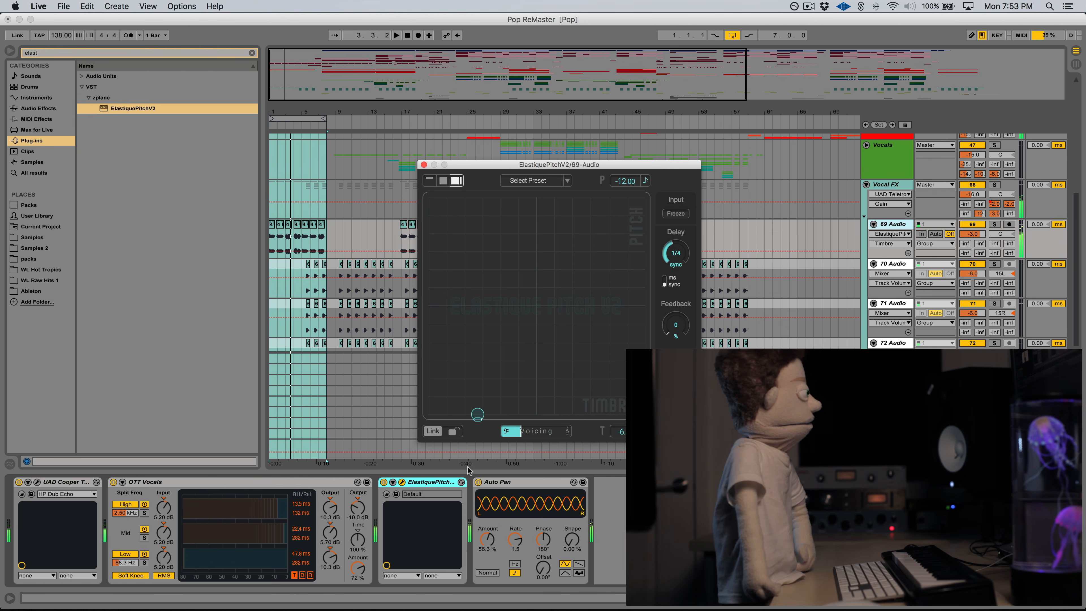
pyautogui.moveTo(481, 419); pyautogui.dragTo(440, 433)
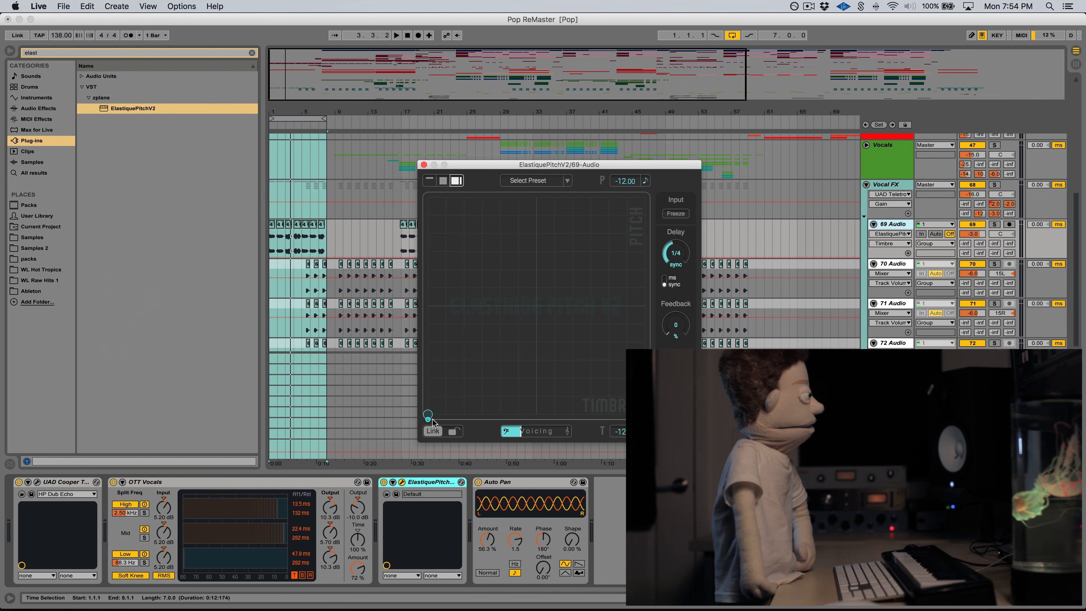
pyautogui.moveTo(428, 416); pyautogui.dragTo(290, 426)
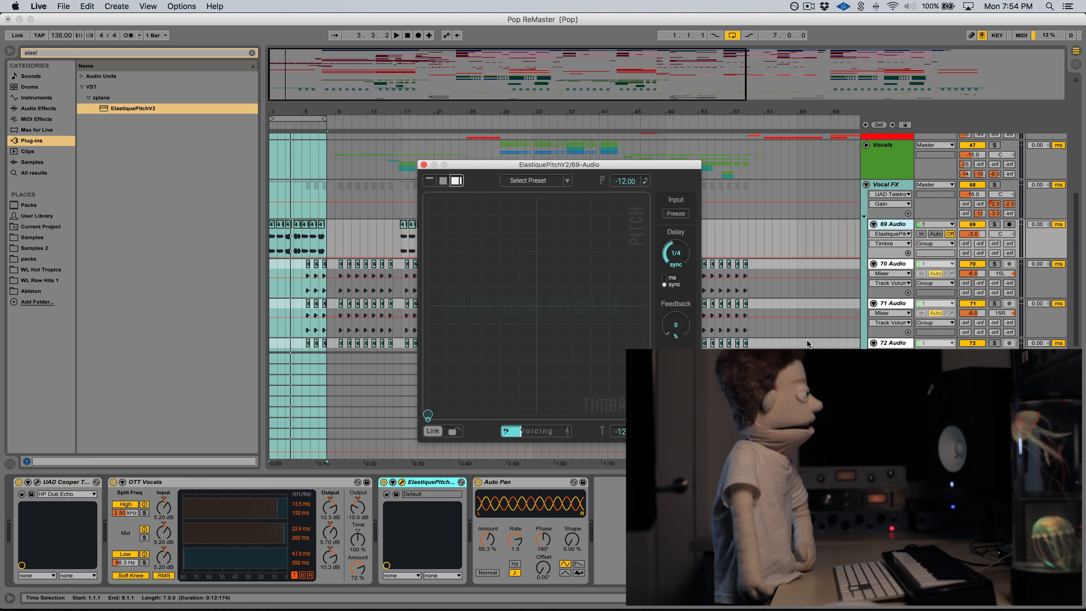
# Try adjusting ElastiquePitchV2's Voicing while the loop plays
pyautogui.press('space')
pyautogui.moveTo(521, 427)
pyautogui.mouseDown()
pyautogui.moveTo(532, 427)
pyautogui.moveTo(521, 429)
pyautogui.mouseUp()
pyautogui.press('space')
# Select the seven intro clips on 69 Audio, transpose them by -12 st and lower their Formants to 22.66 during playback
pyautogui.moveTo(332, 228); pyautogui.dragTo(136, 265)
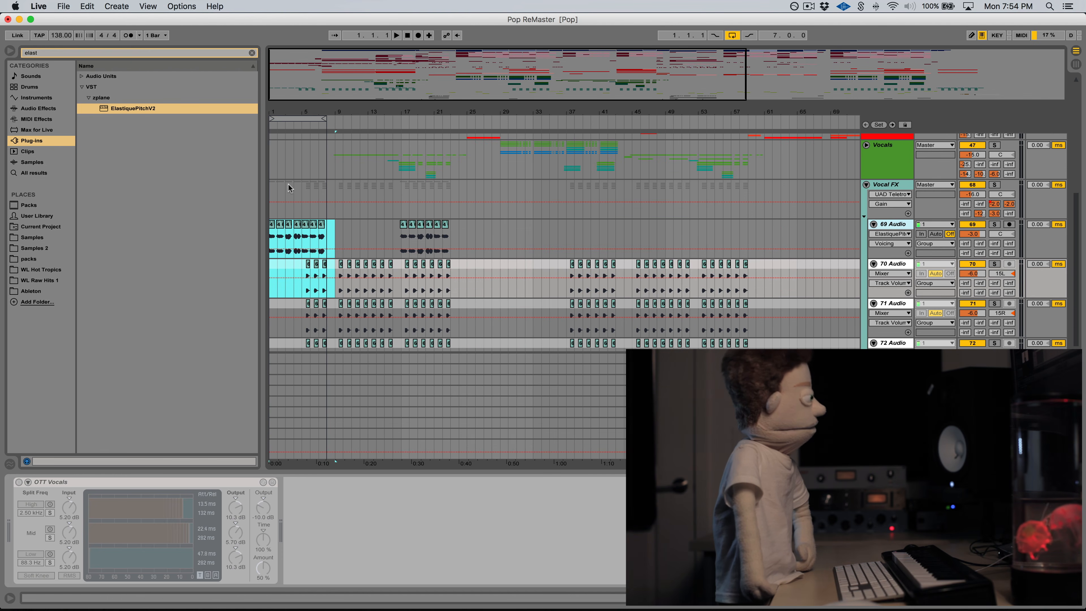
pyautogui.moveTo(342, 229); pyautogui.dragTo(215, 220)
pyautogui.moveTo(619, 607)
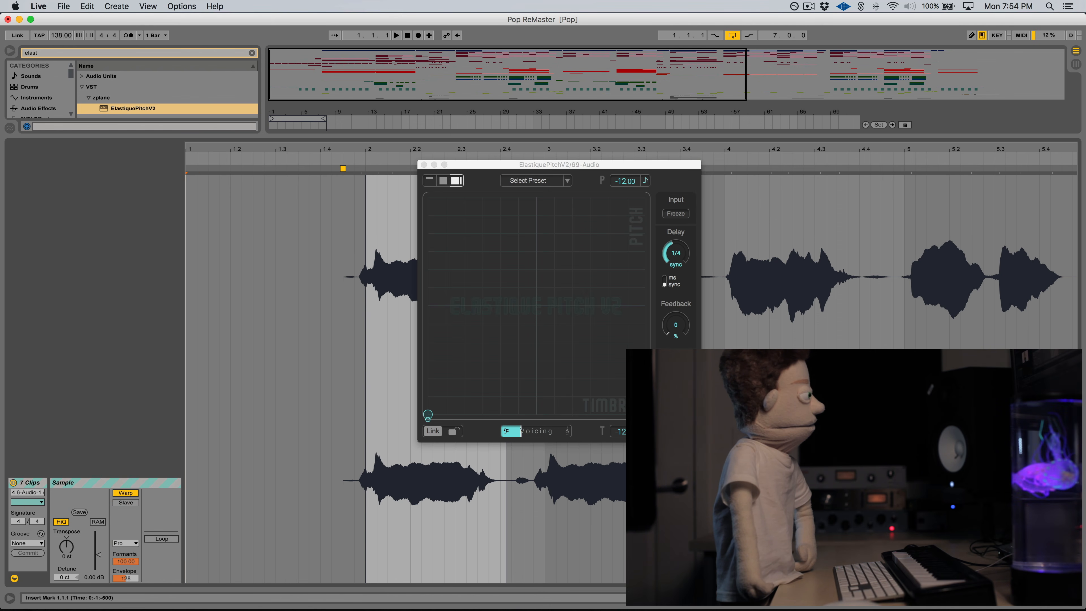
pyautogui.click(661, 406)
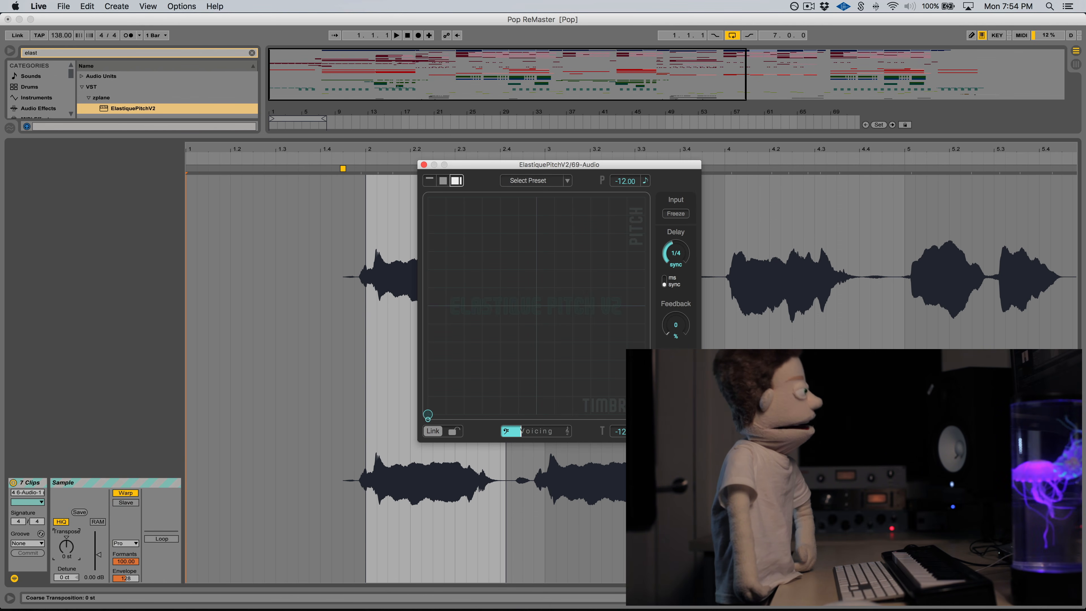
pyautogui.click(232, 511)
pyautogui.write('-12')
pyautogui.press('Return')
pyautogui.press('space')
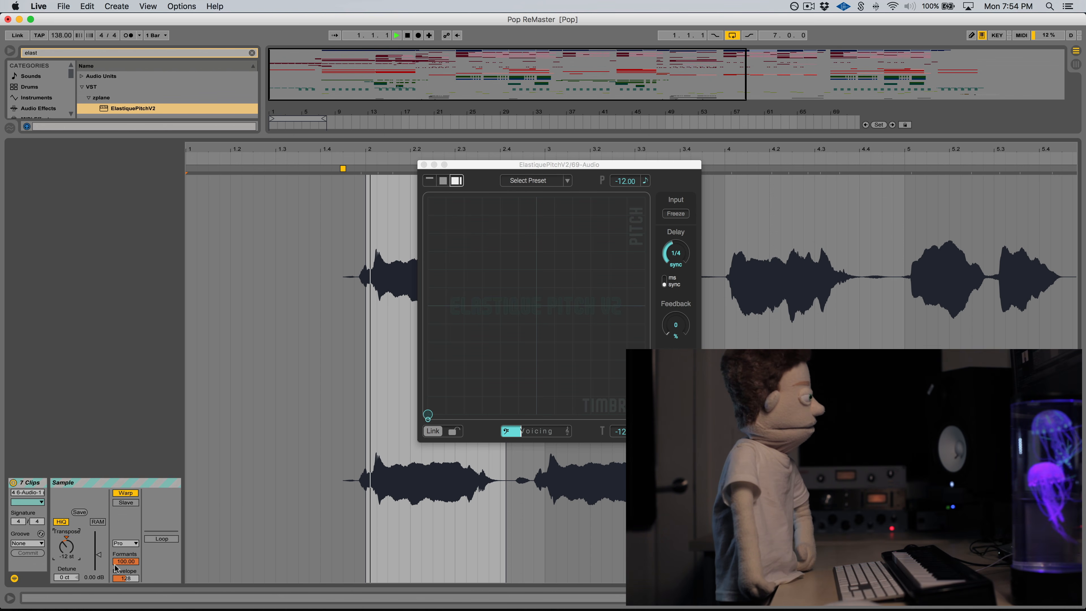
pyautogui.moveTo(125, 562)
pyautogui.mouseDown()
pyautogui.moveTo(126, 608)
pyautogui.moveTo(127, 566)
pyautogui.mouseUp()
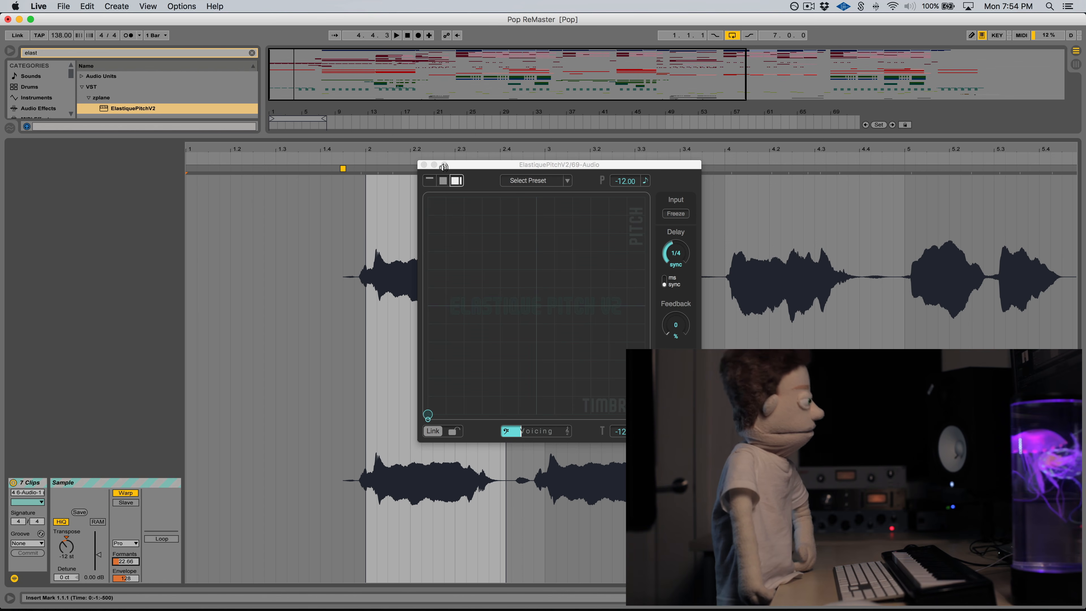
# Close and bypass ElastiquePitchV2, and insert Soundtoys LittleAlterBoy between it and Auto Pan
pyautogui.click(424, 165)
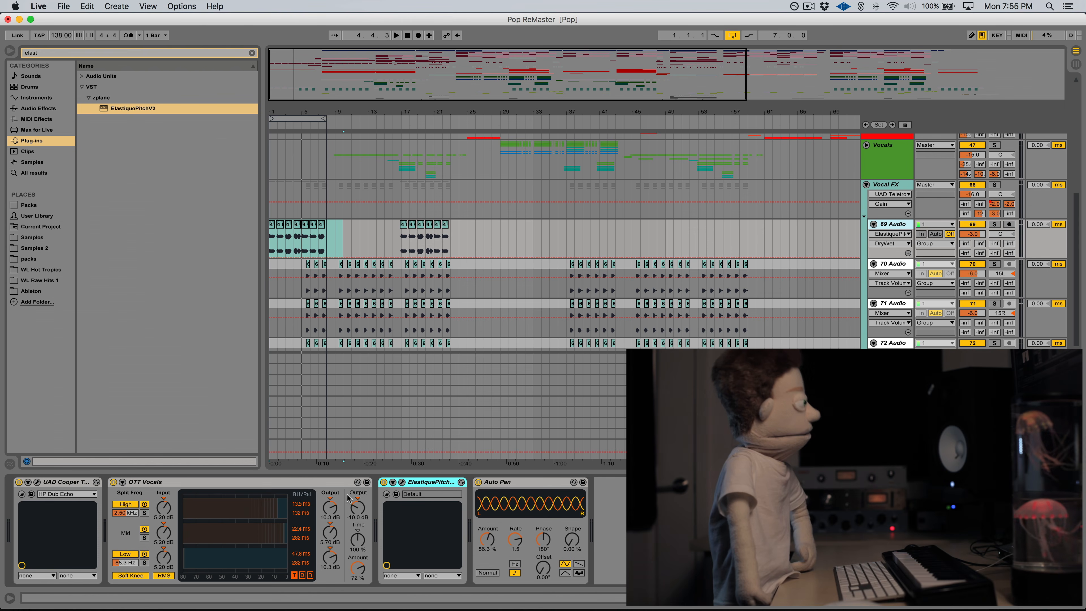
pyautogui.click(383, 482)
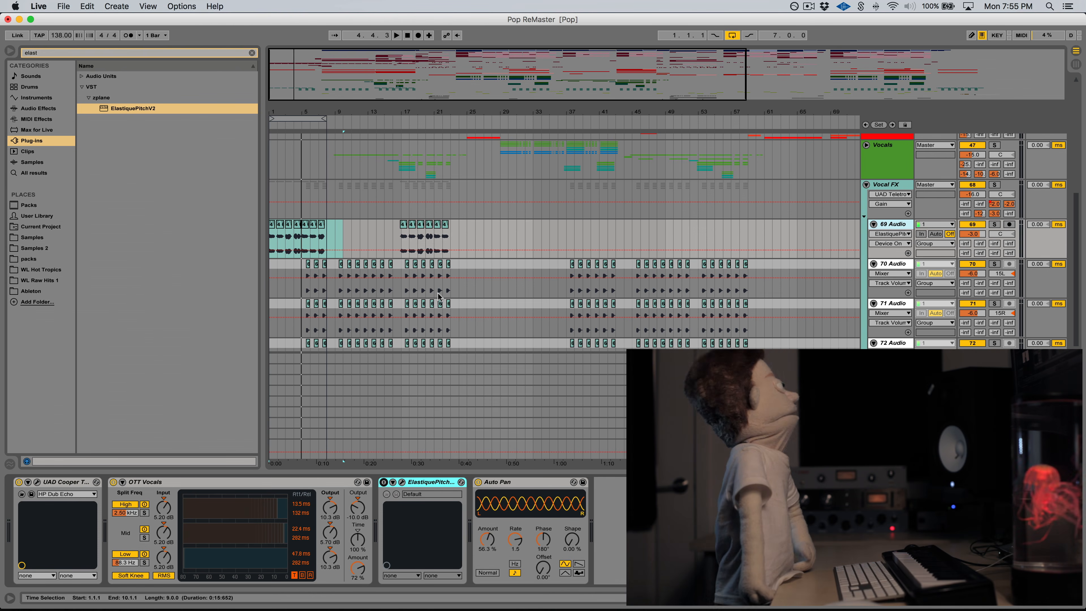
pyautogui.click(60, 53)
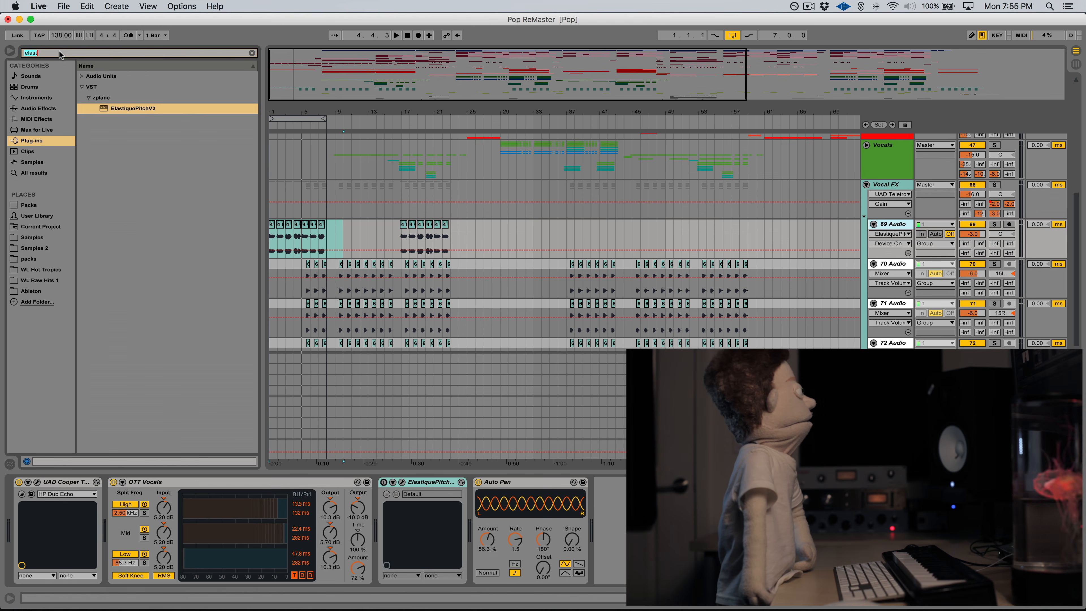
pyautogui.write('little')
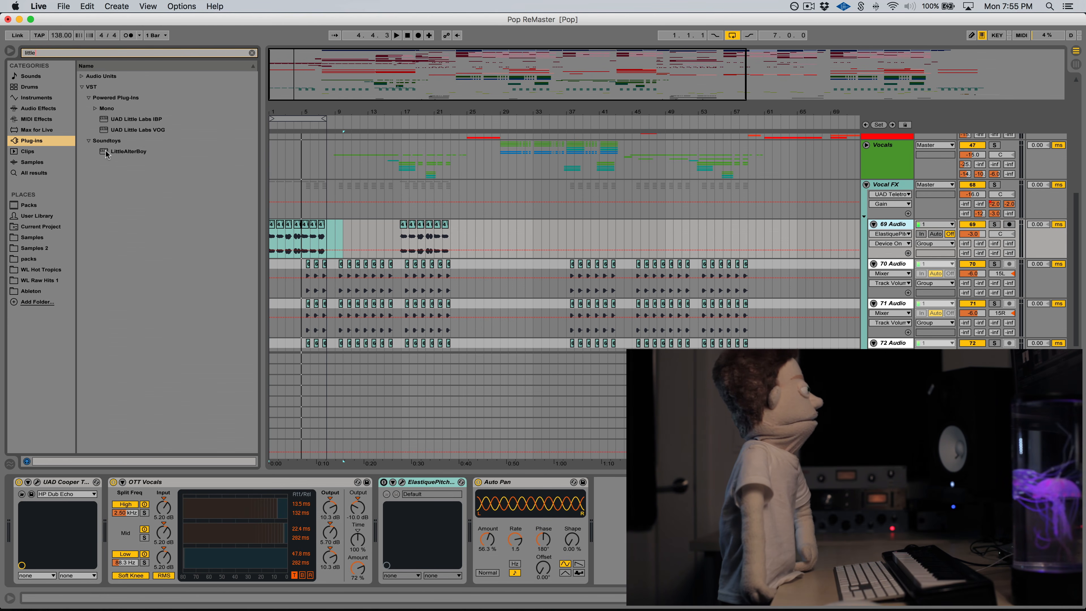
pyautogui.moveTo(113, 151); pyautogui.dragTo(474, 369)
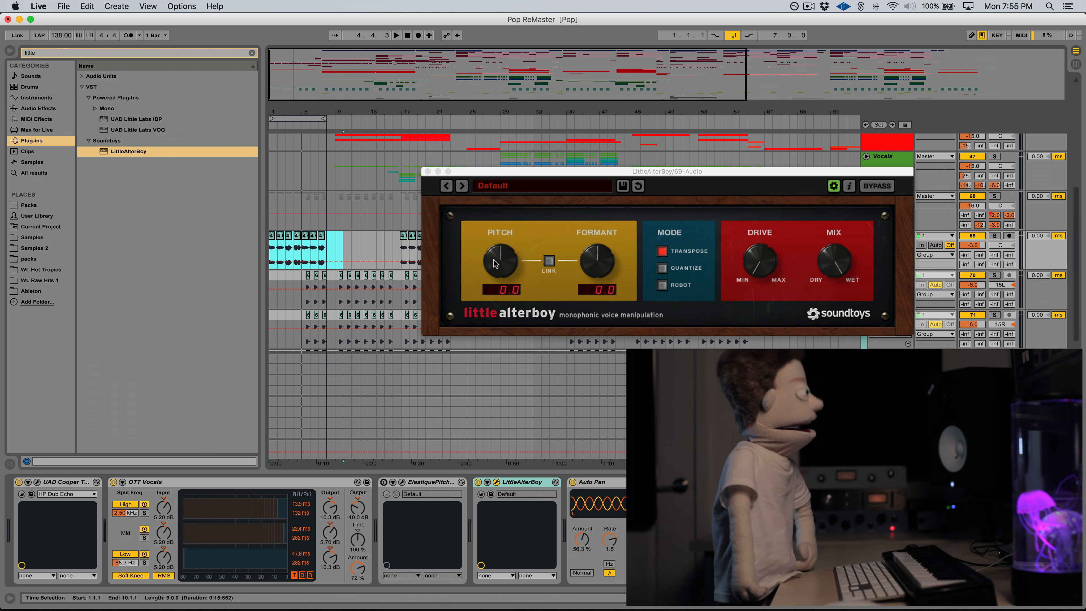
# Select the looped range and try LittleAlterBoy's Pitch at -12.0 before resetting it to 0.0
pyautogui.click(303, 117)
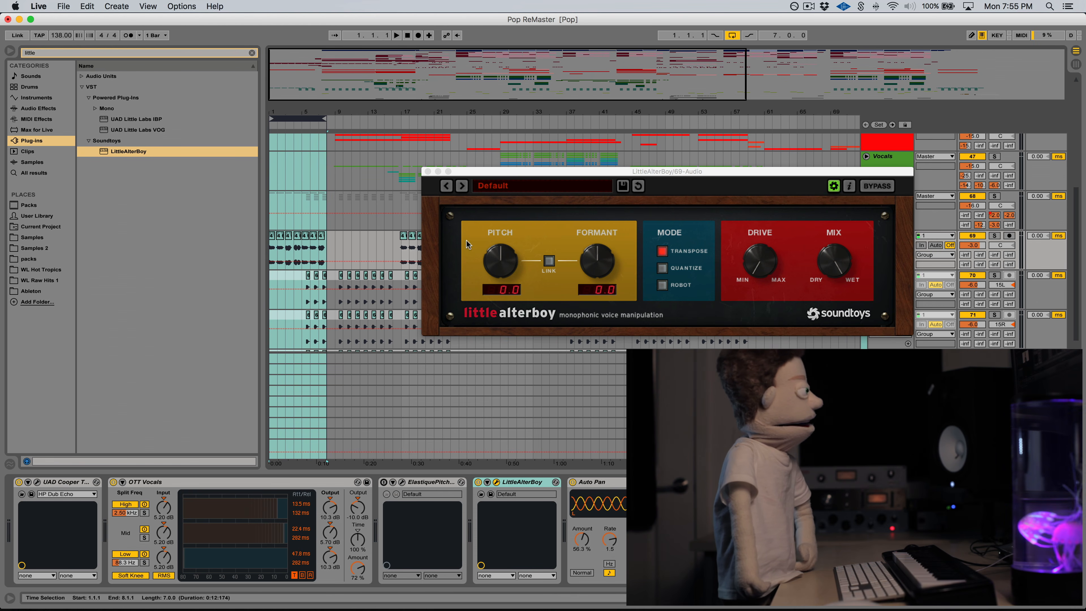
pyautogui.click(502, 258)
pyautogui.moveTo(502, 259); pyautogui.dragTo(516, 325)
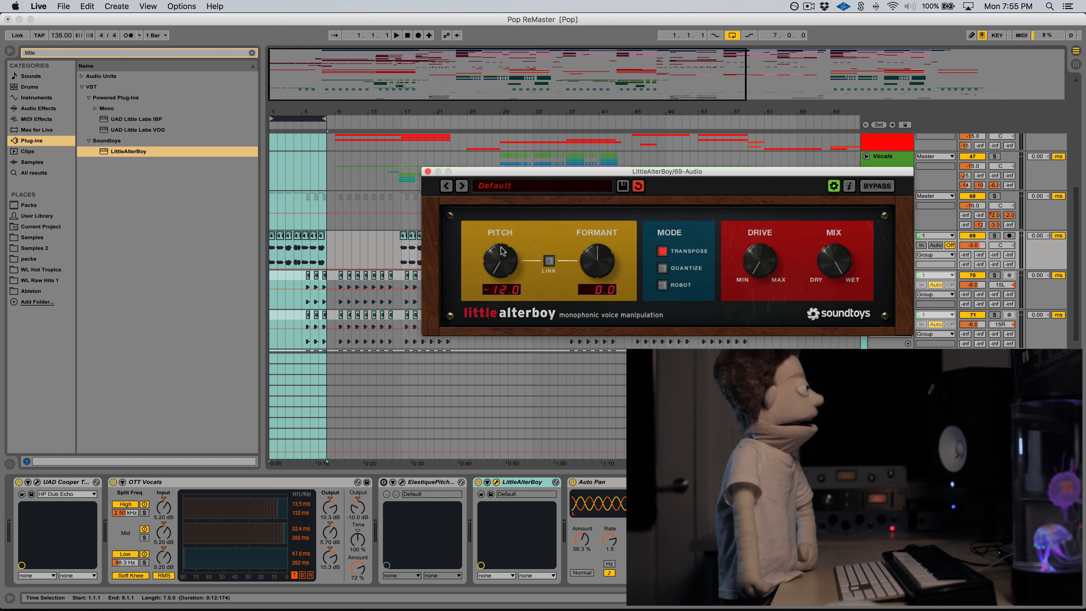
pyautogui.moveTo(502, 255); pyautogui.dragTo(502, 258)
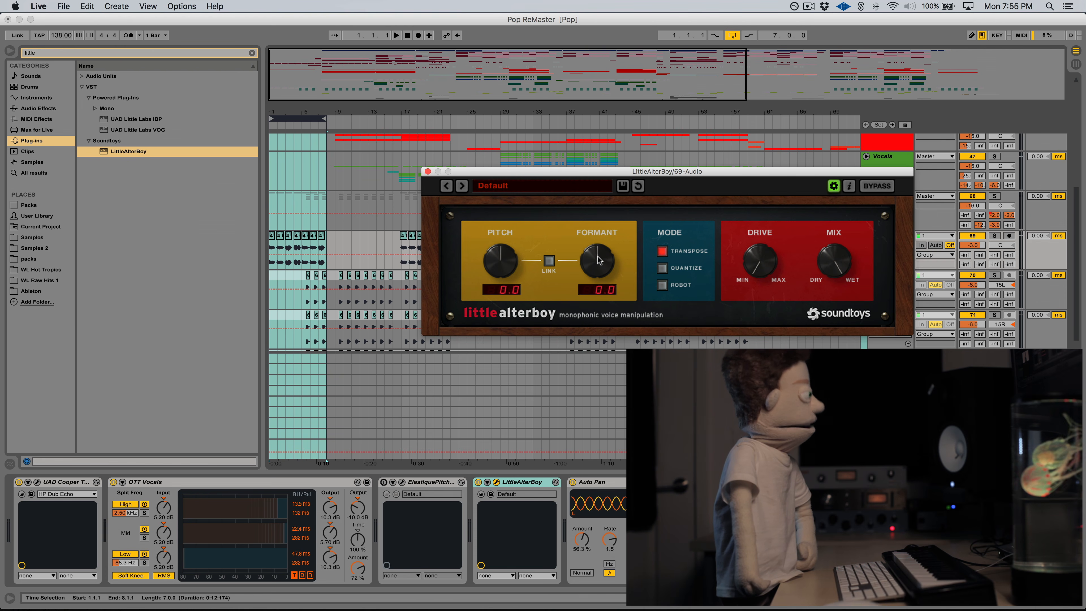
# Play the loop with LittleAlterBoy's Pitch and Formant both lowered to -12.0
pyautogui.press('space')
pyautogui.moveTo(599, 261); pyautogui.dragTo(589, 320)
pyautogui.click(558, 271)
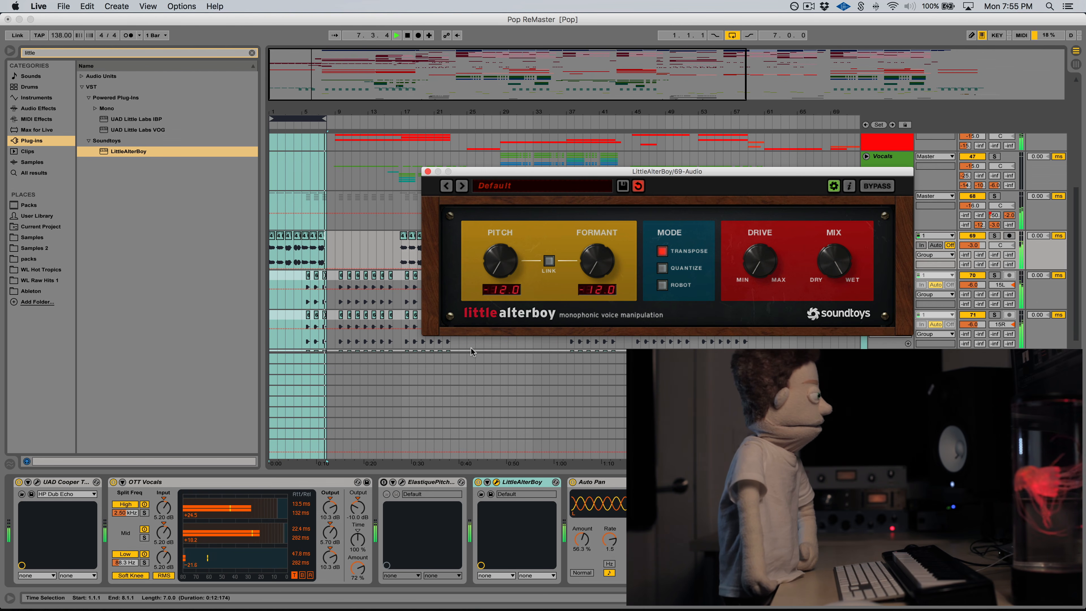
# Try LittleAlterBoy's Pitch and Formant at 12.0 during playback, and drop Pitch back to -12.0 against the raised Formant
pyautogui.moveTo(501, 267); pyautogui.dragTo(505, 51)
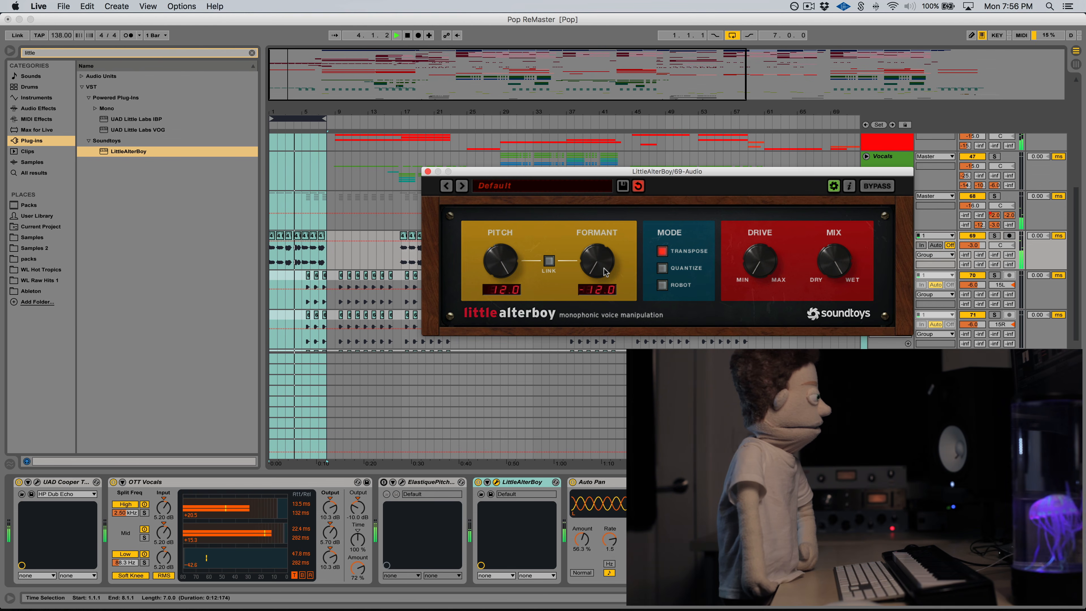
pyautogui.moveTo(598, 273); pyautogui.dragTo(607, 60)
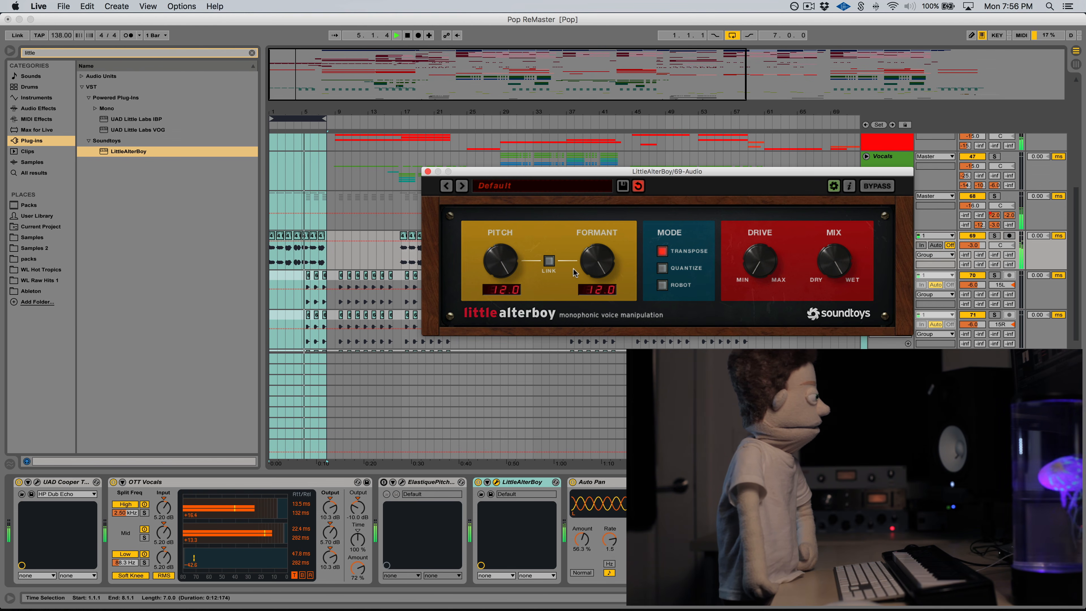
pyautogui.moveTo(500, 266); pyautogui.dragTo(487, 376)
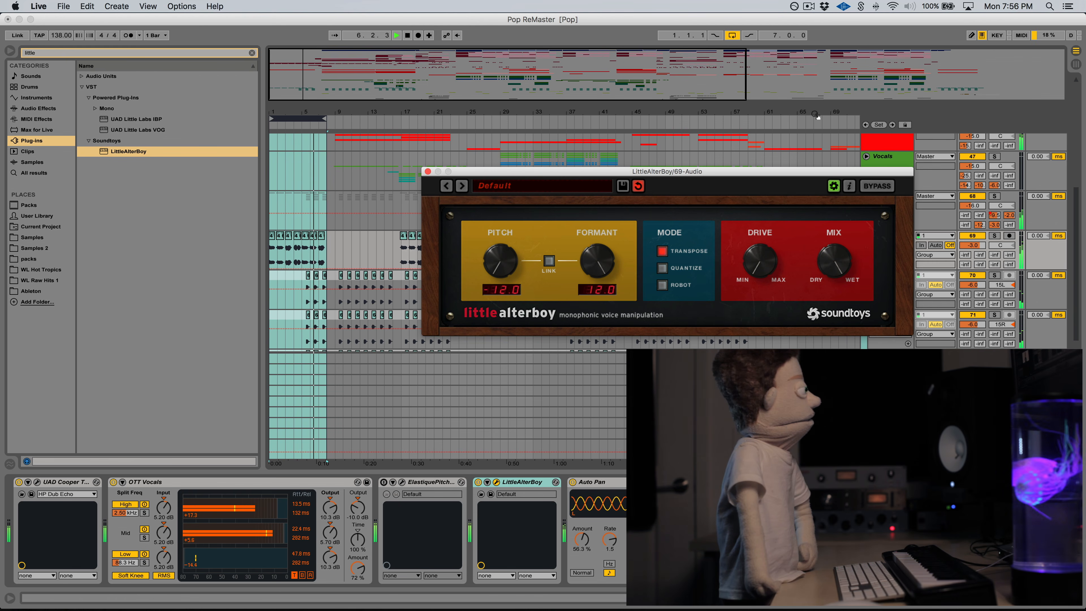
# Stop playback and reset LittleAlterBoy's Pitch and Formant to 0.0
pyautogui.press('space')
pyautogui.doubleClick(502, 262)
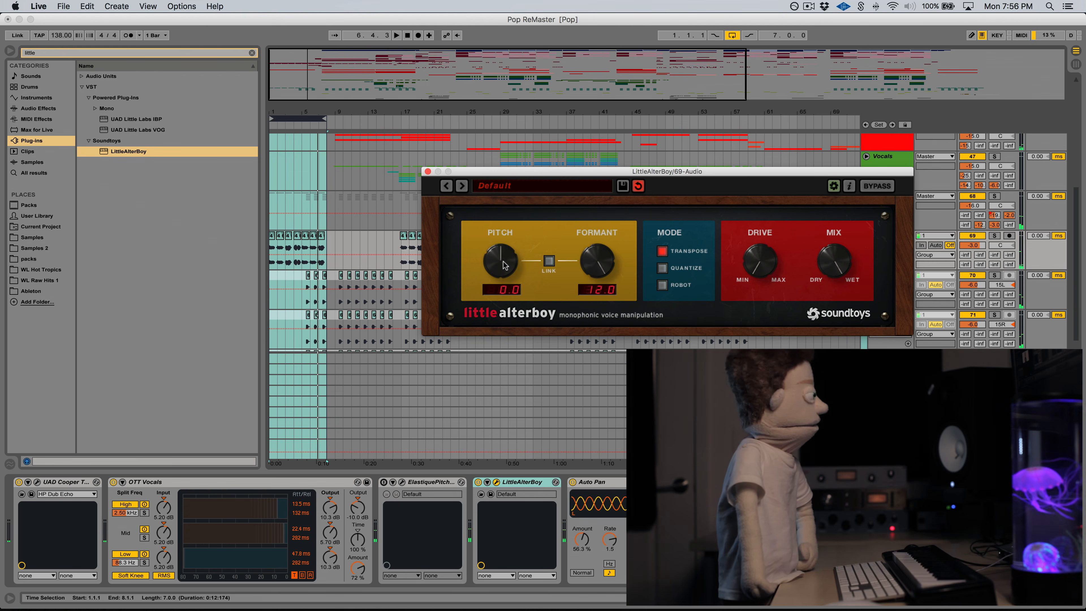
pyautogui.doubleClick(610, 260)
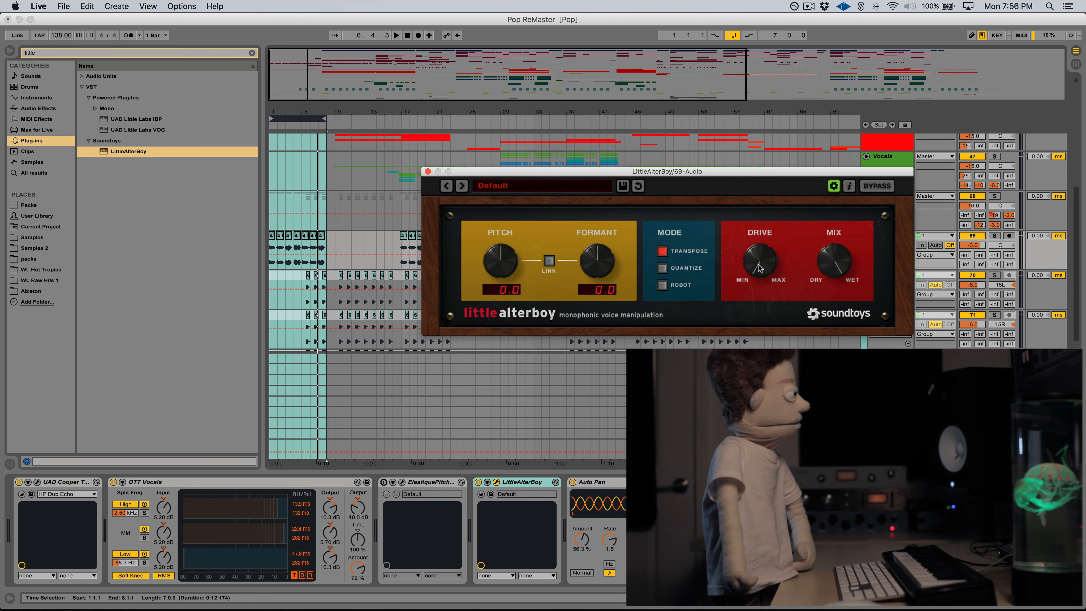
# Raise LittleAlterBoy's Drive, audition the loop with it, and shift the plugin window slightly aside
pyautogui.moveTo(763, 260); pyautogui.dragTo(766, 182)
pyautogui.press('space')
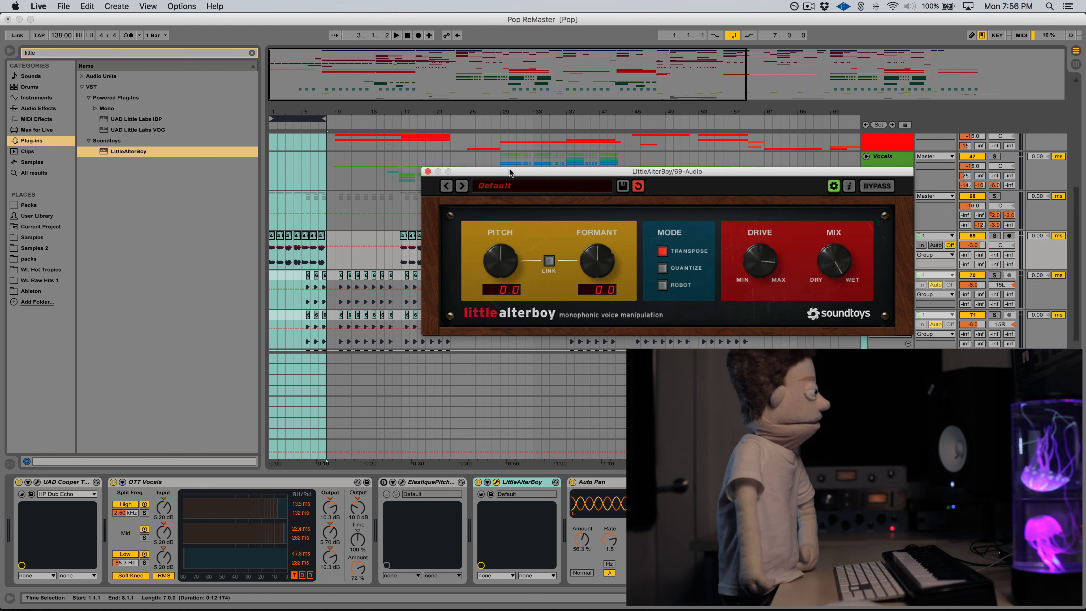
pyautogui.moveTo(510, 172); pyautogui.dragTo(498, 175)
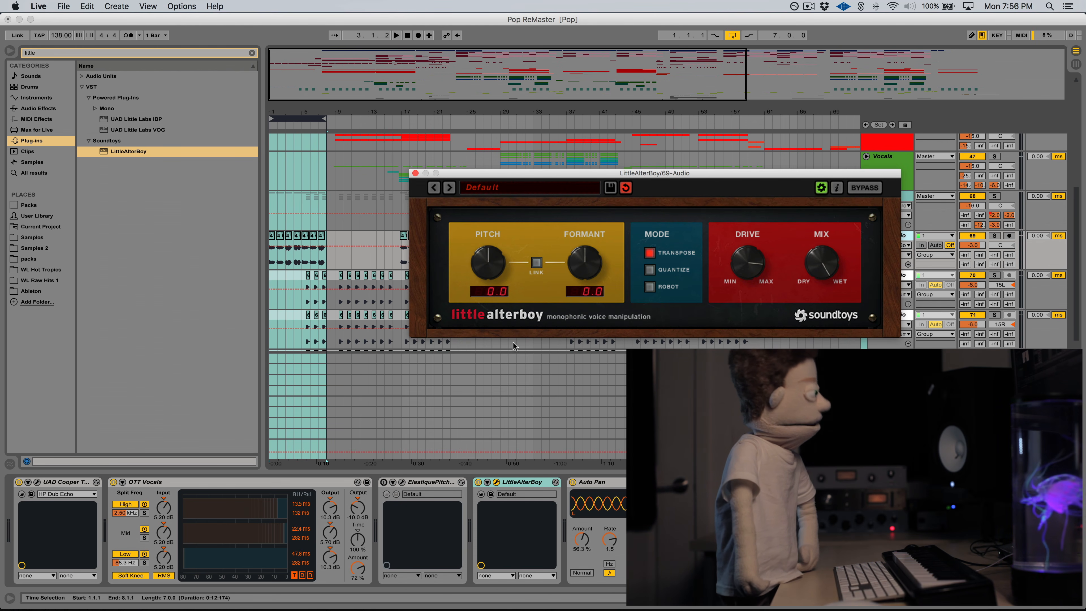
# Turn the ElastiquePitchV2 device back on, open its plugin window, and select the device in the vocal track's chain
pyautogui.click(383, 482)
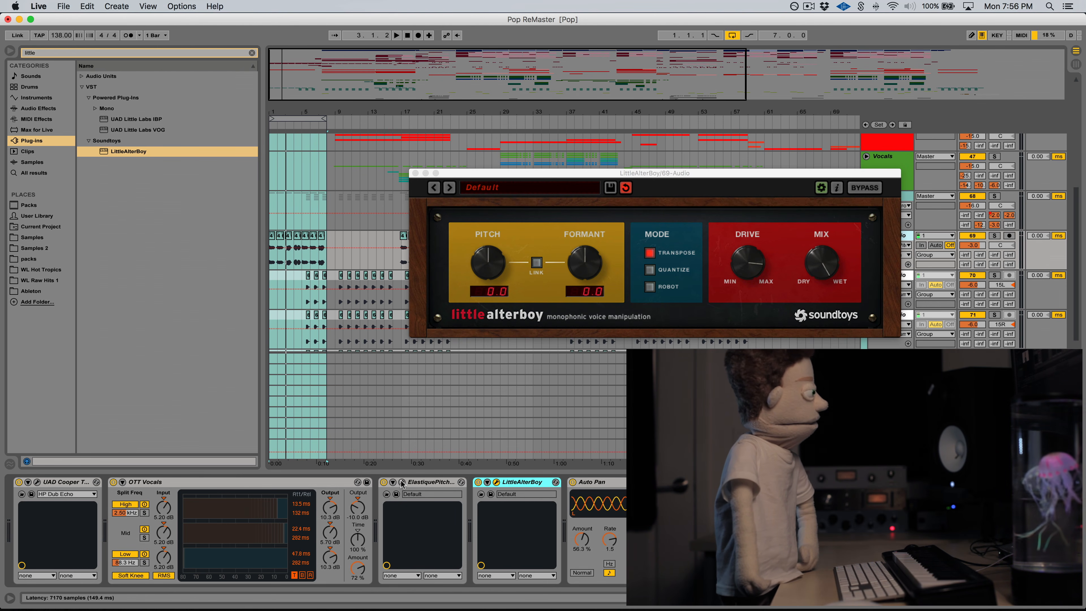
pyautogui.click(402, 482)
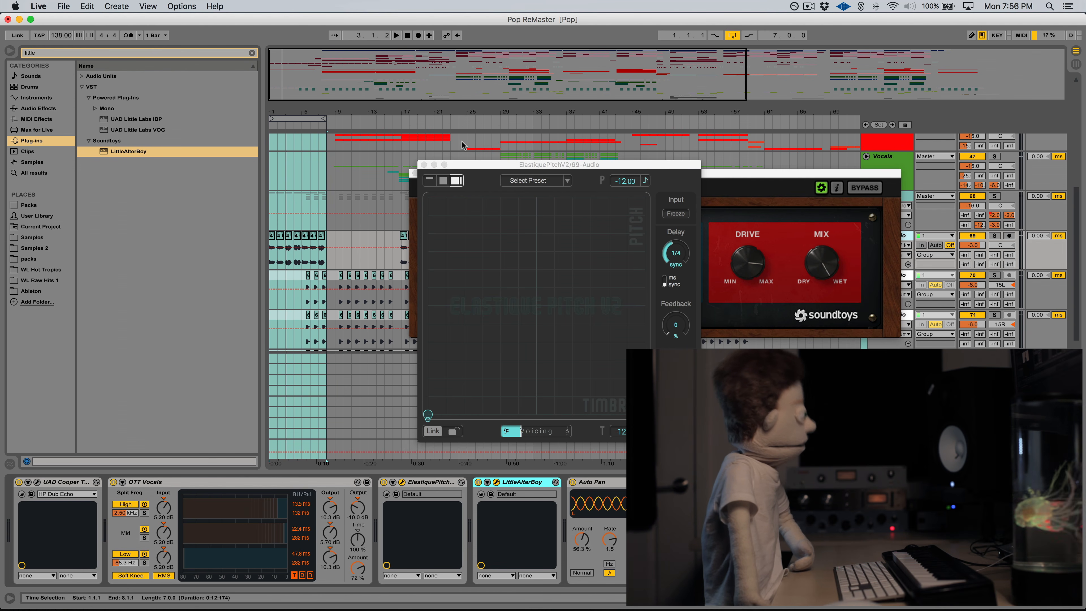
pyautogui.click(423, 486)
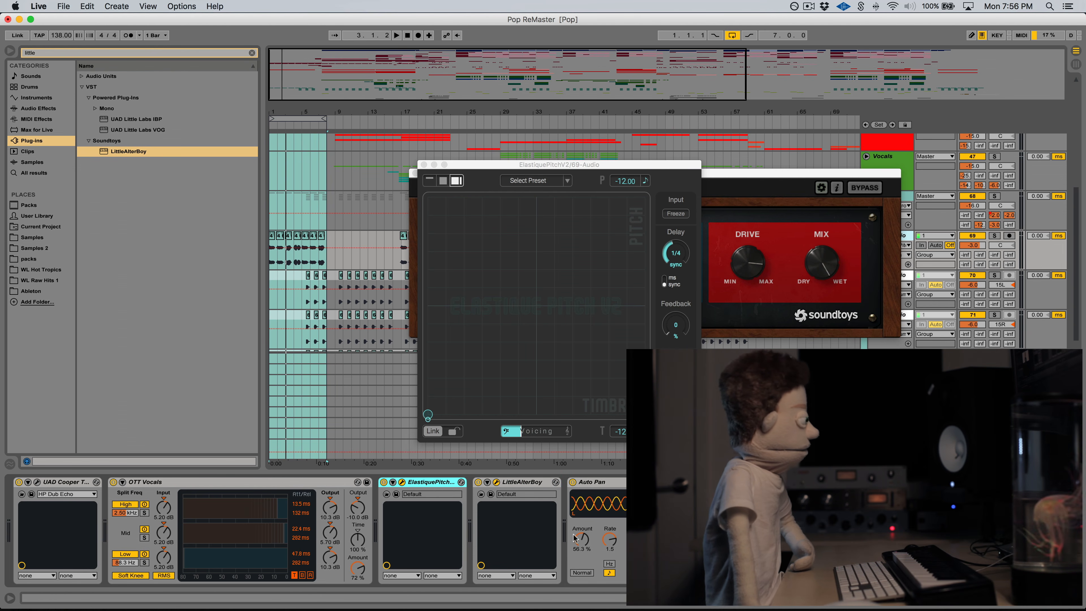
# Hide and reshow LittleAlterBoy's window while comparing its latency with that of ElastiquePitchV2
pyautogui.click(496, 482)
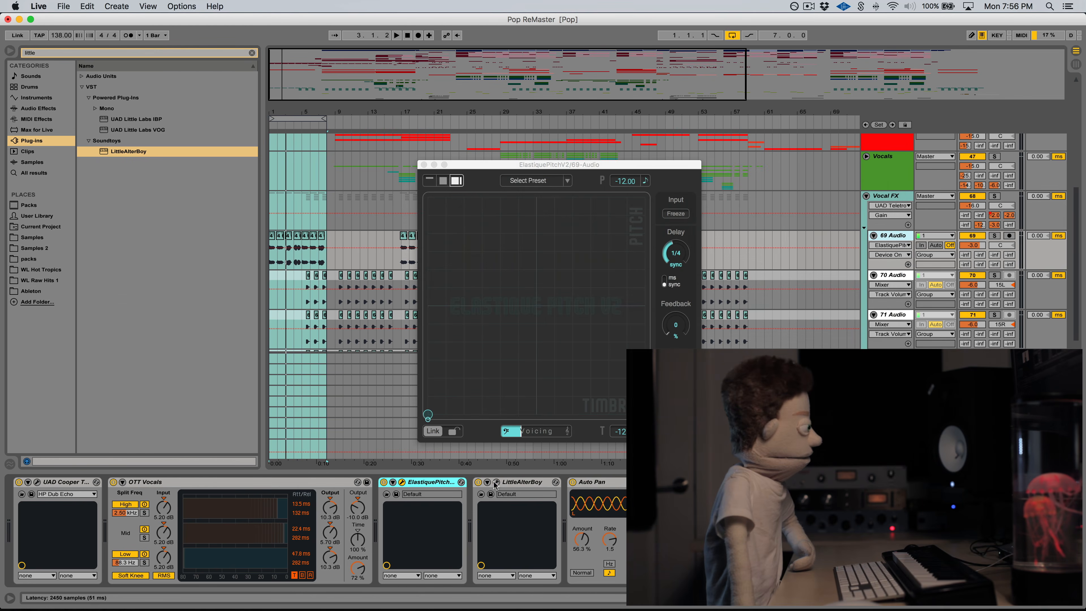
pyautogui.click(496, 482)
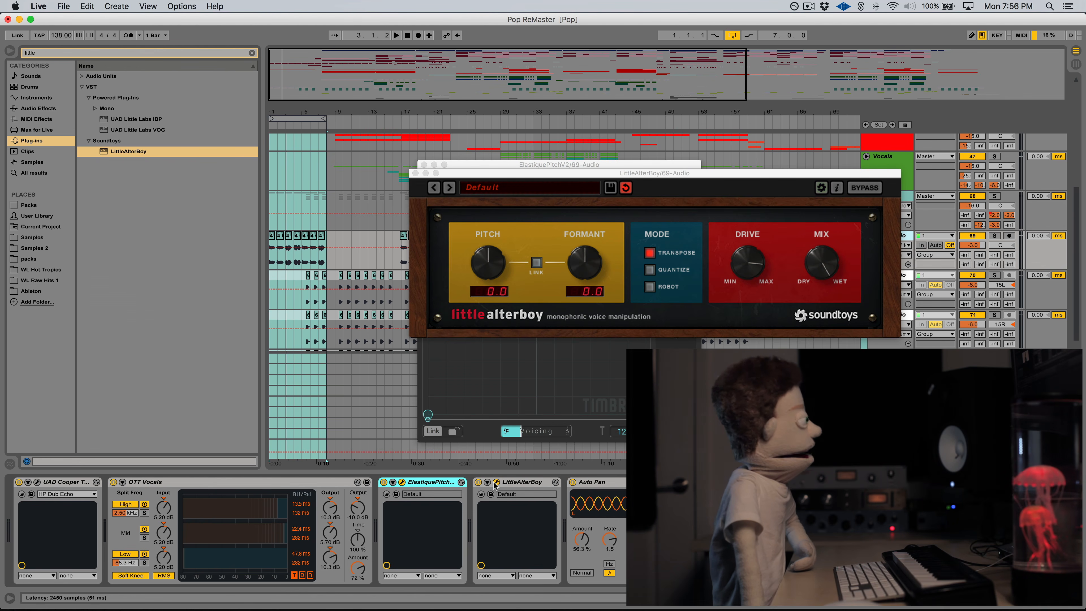
pyautogui.click(497, 483)
pyautogui.click(496, 482)
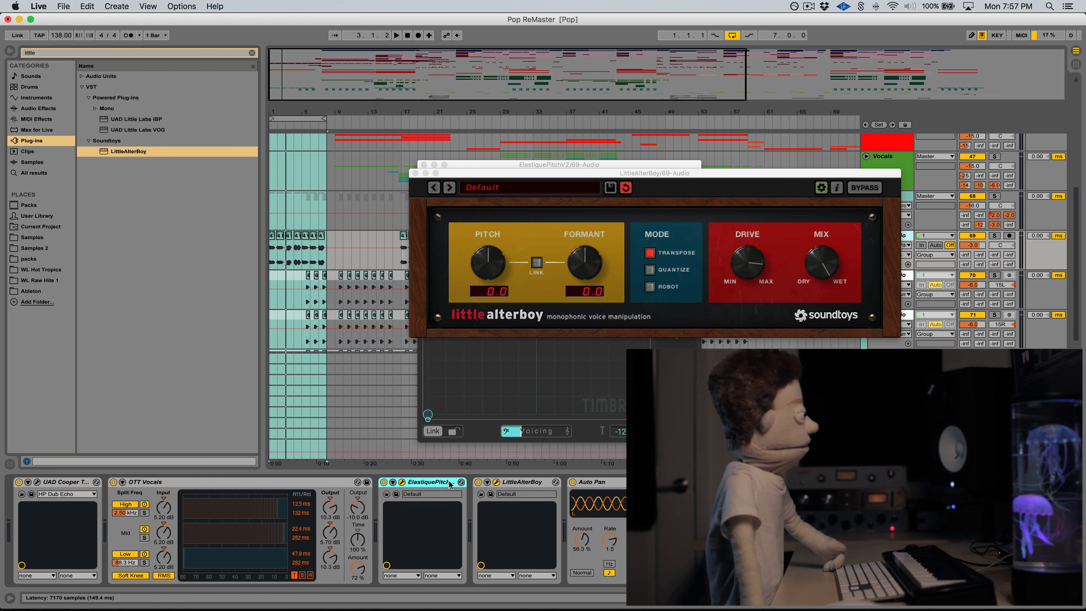
# Delete the LittleAlterBoy device from the 69 Audio track's effect chain
pyautogui.click(516, 482)
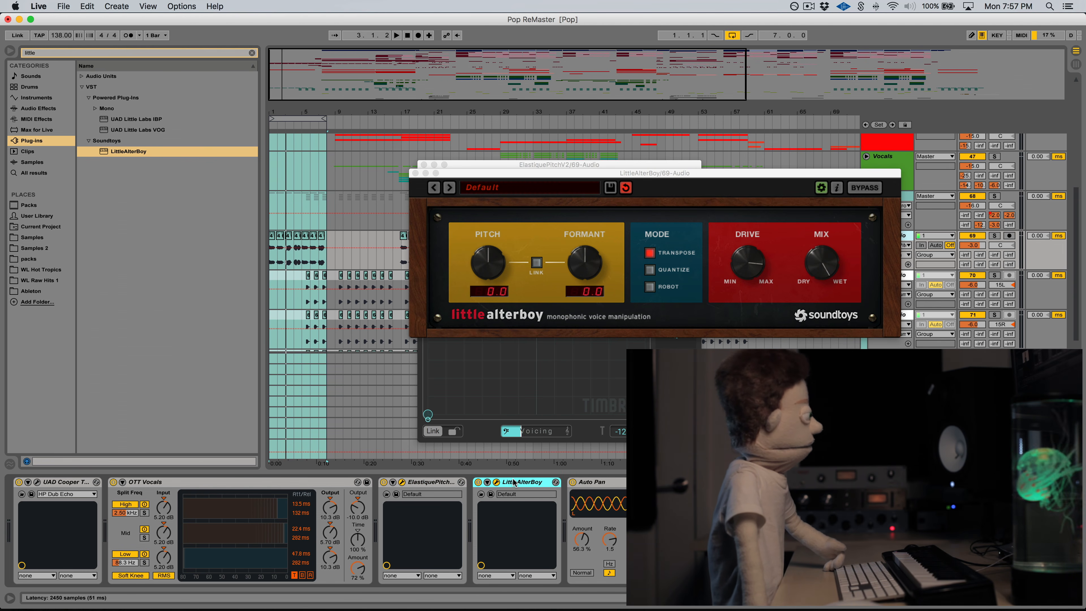
pyautogui.press('Delete')
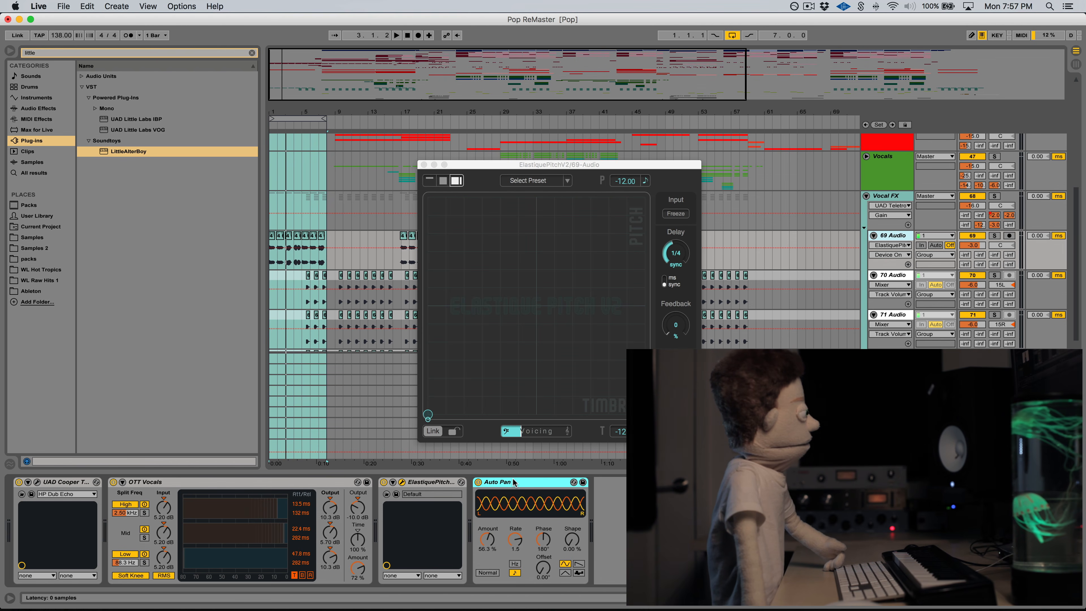